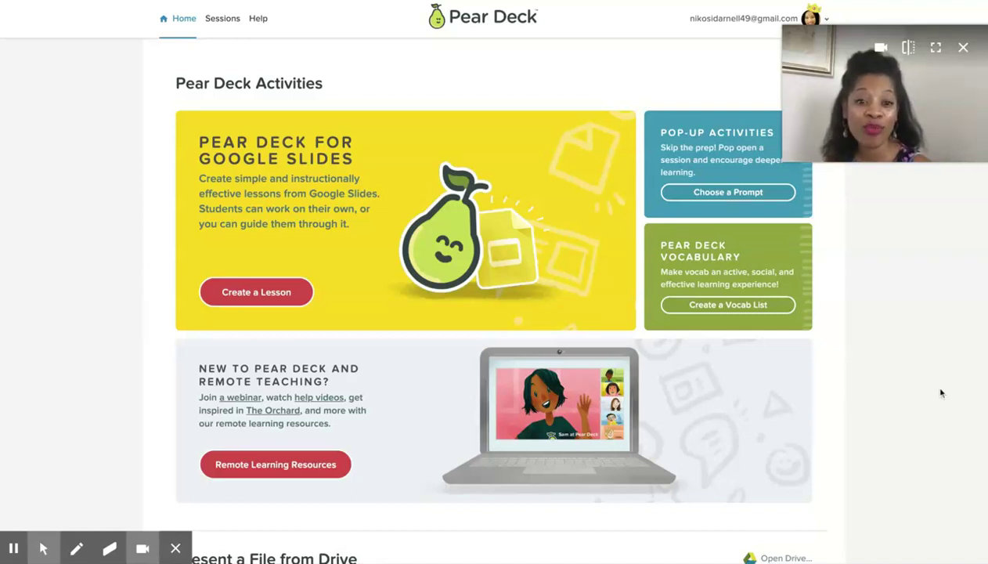
Scroll the home page and page the Drive carousel through to the last recent files.
scroll(941, 393, "down", 4)
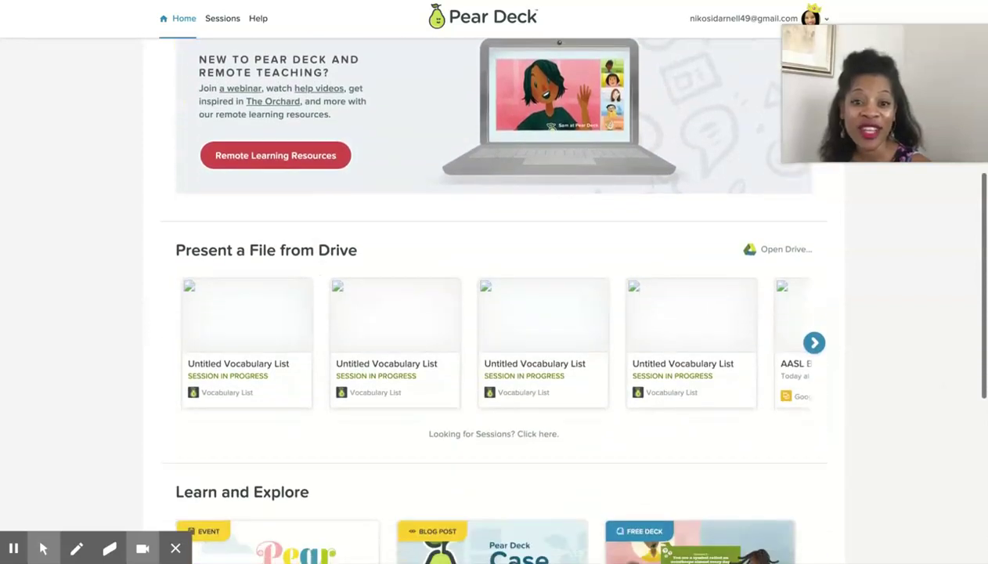
left_click(815, 333)
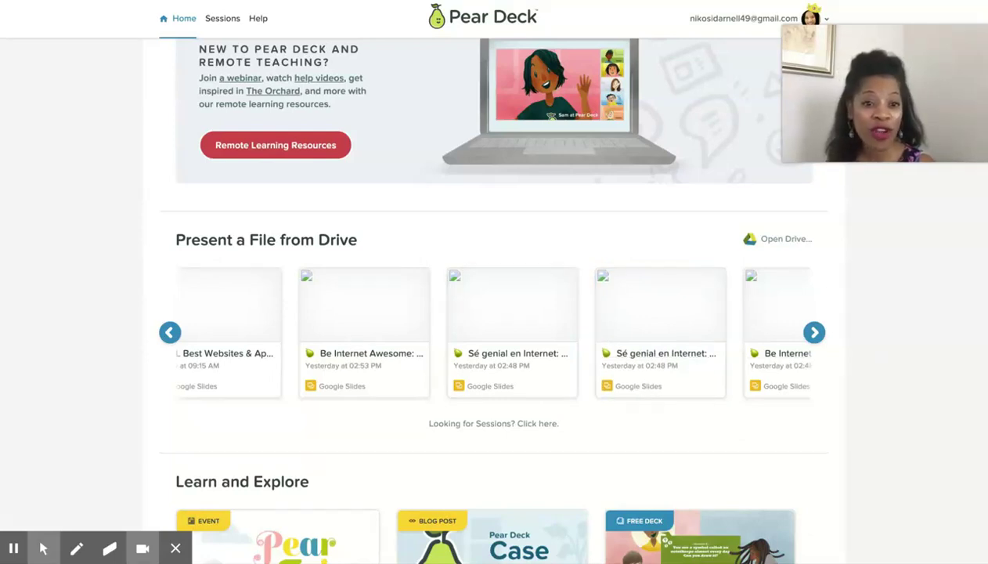
left_click(814, 332)
scroll(838, 392, "down", 3)
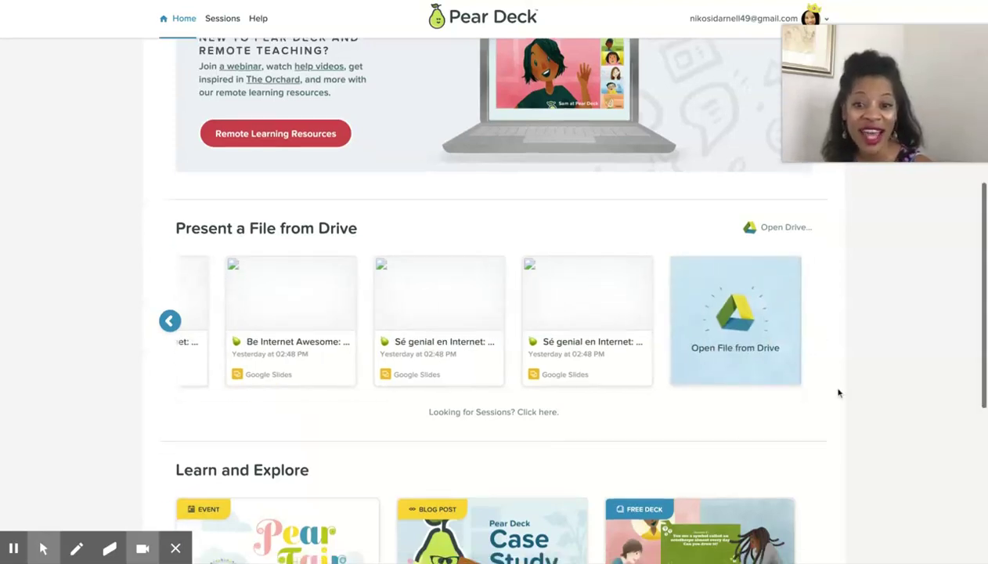
scroll(838, 392, "down", 1)
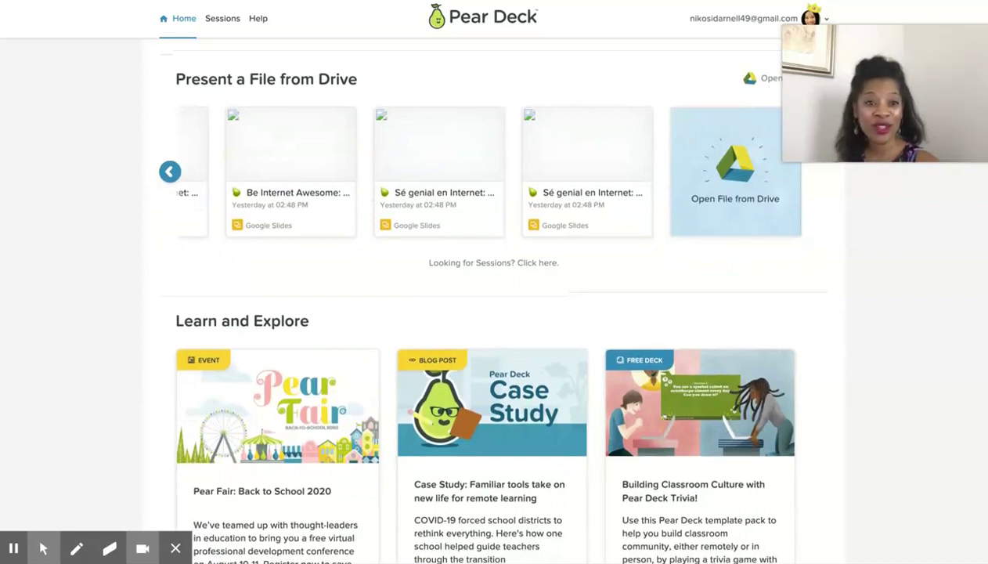
scroll(565, 296, "up", 6)
scroll(565, 296, "up", 5)
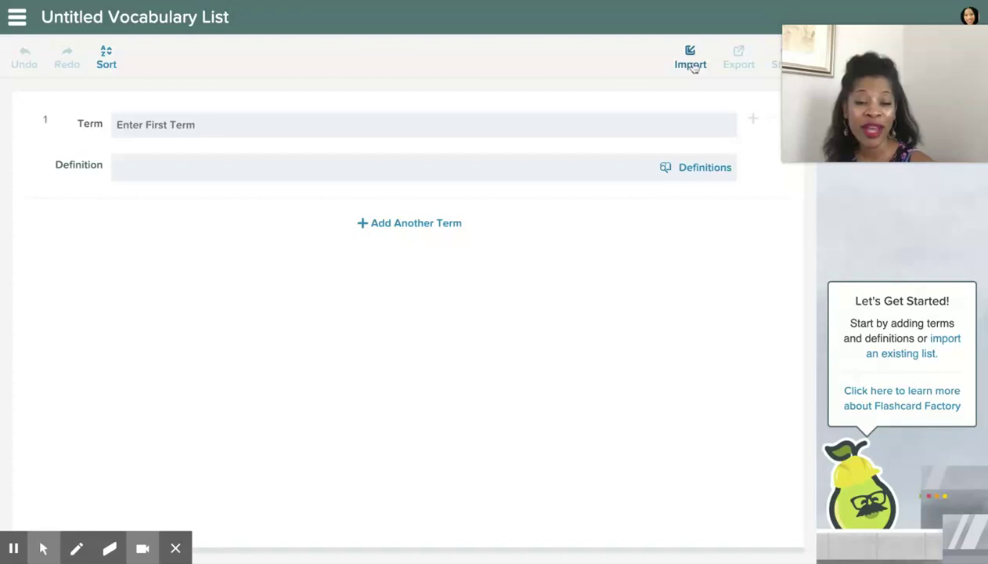
Add the term Happy with the definition 'enjoying well-being and contentment'.
left_click(630, 125)
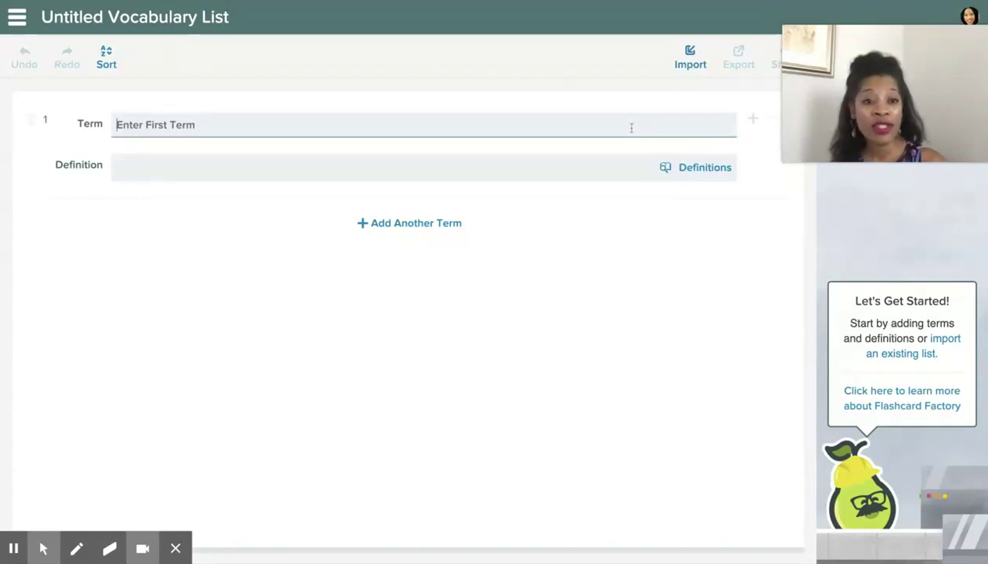
type("Happy")
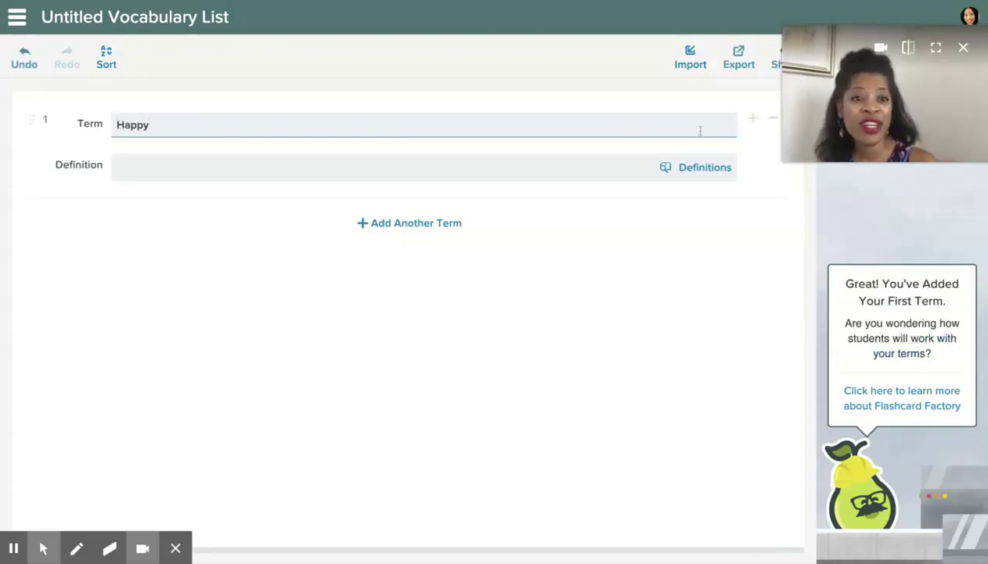
left_click(699, 174)
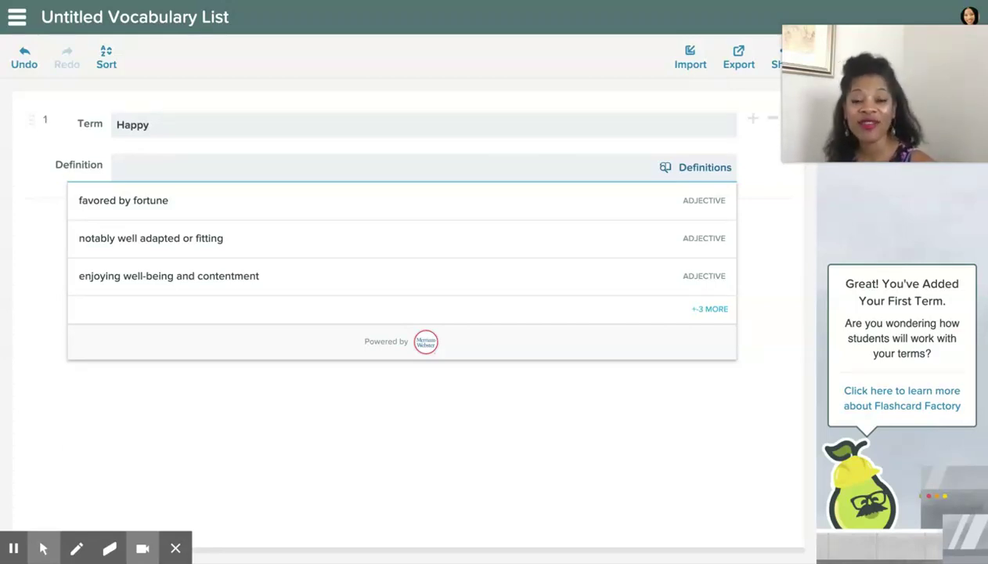
left_click(523, 278)
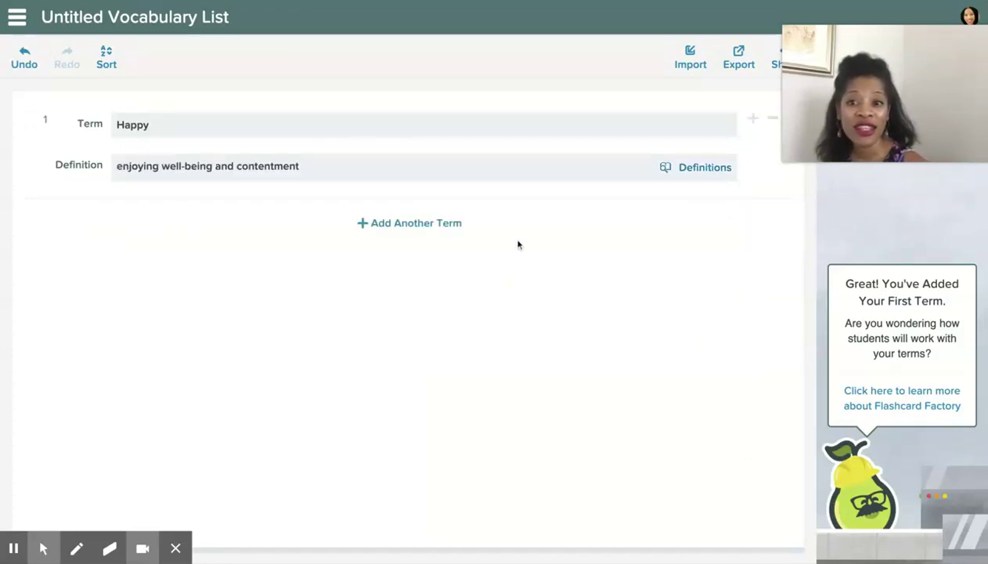
Add a second term, Sad, defined as 'causing or associated with grief or unhappiness'.
left_click(454, 225)
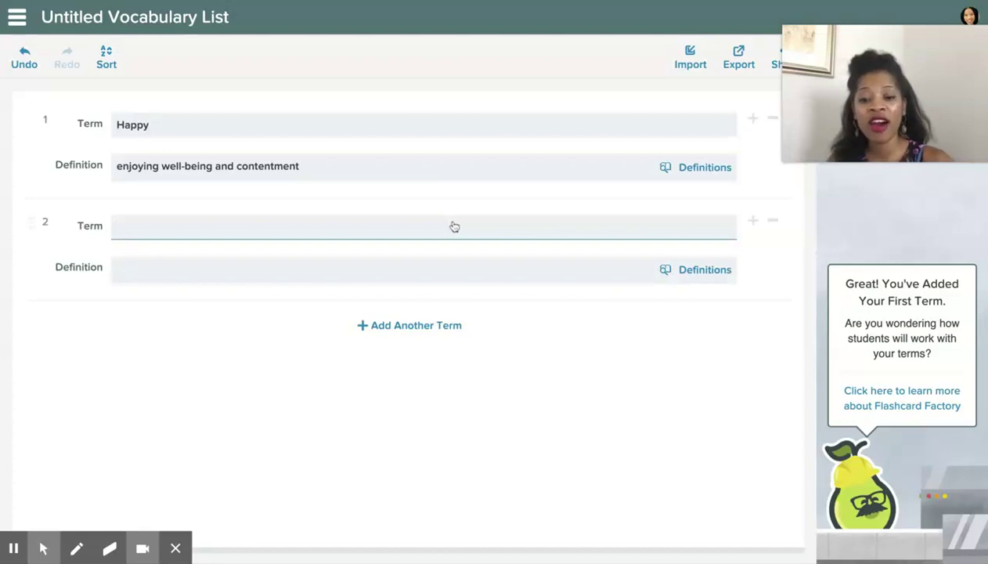
type("Sad")
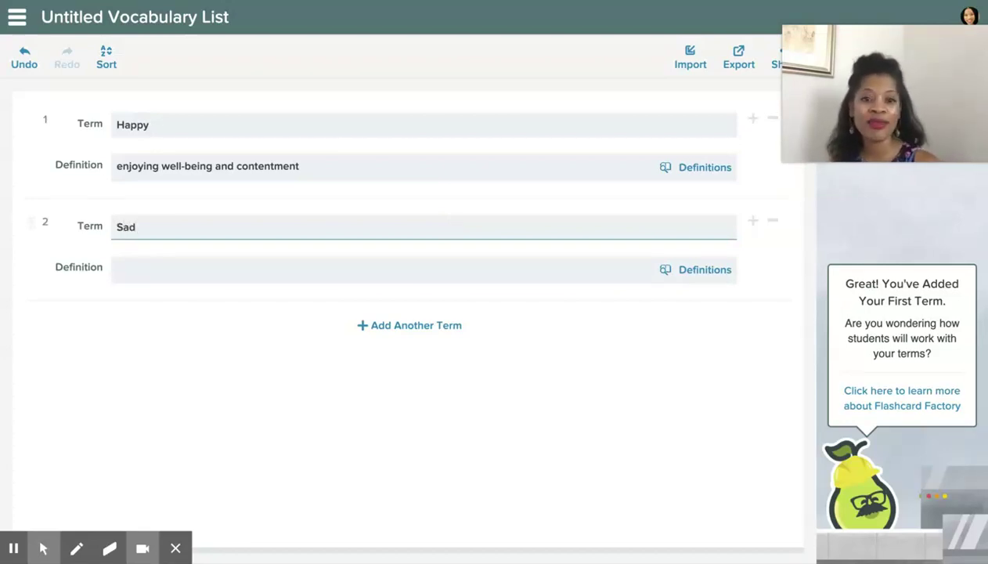
left_click(702, 272)
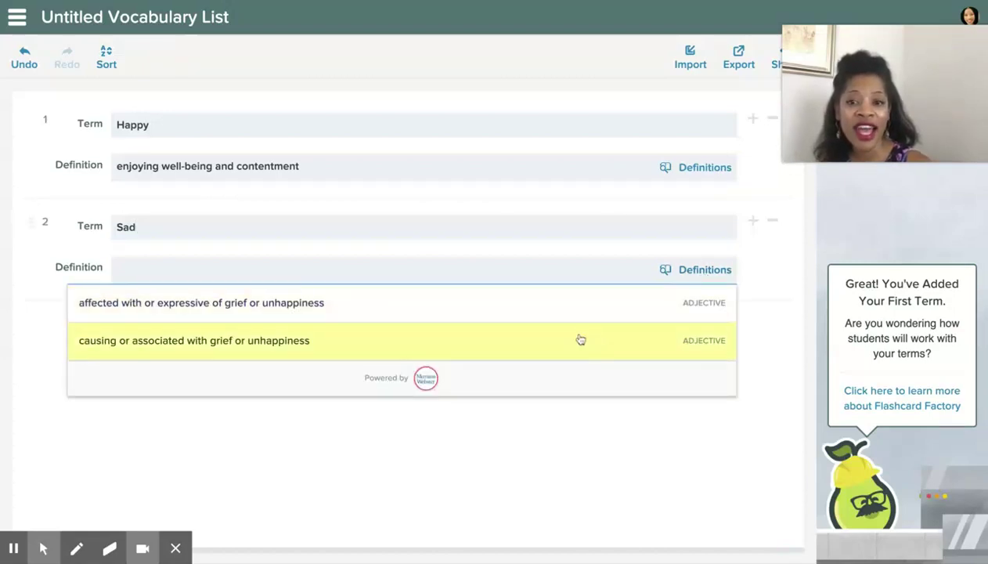
left_click(514, 350)
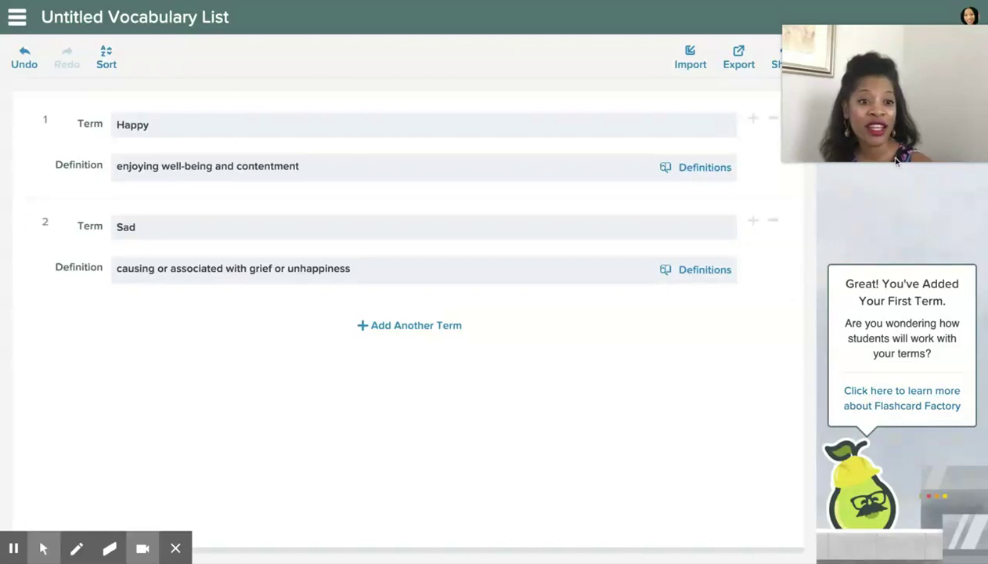
left_click_drag(914, 100, 915, 184)
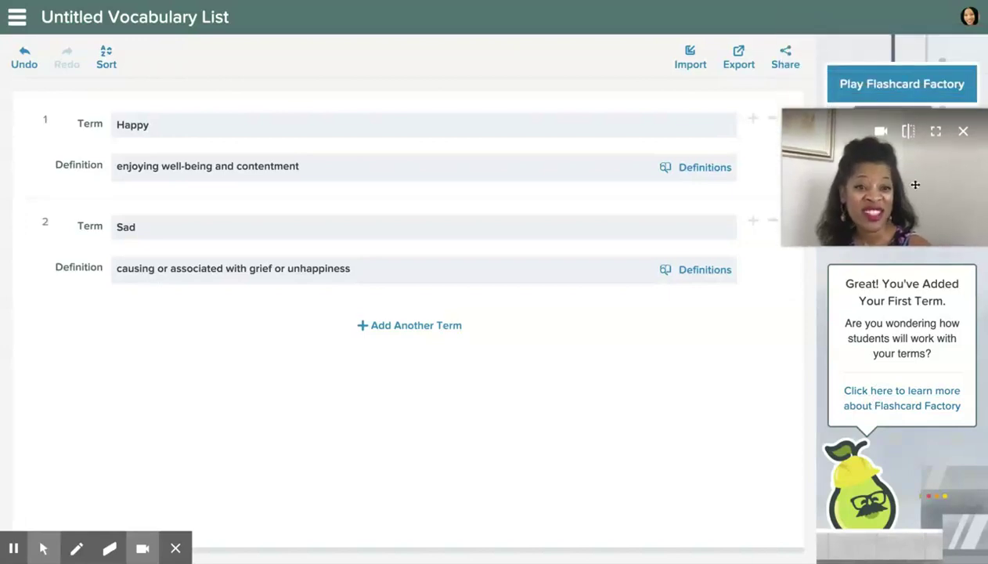
Launch Flashcard Factory, highlight the join code, and clock in to the team screen.
left_click(902, 83)
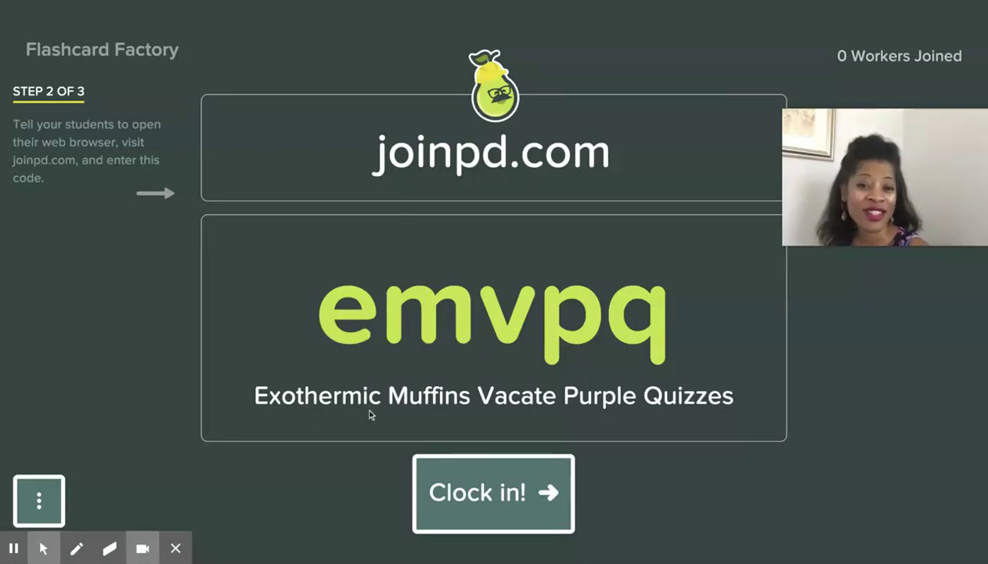
double_click(487, 327)
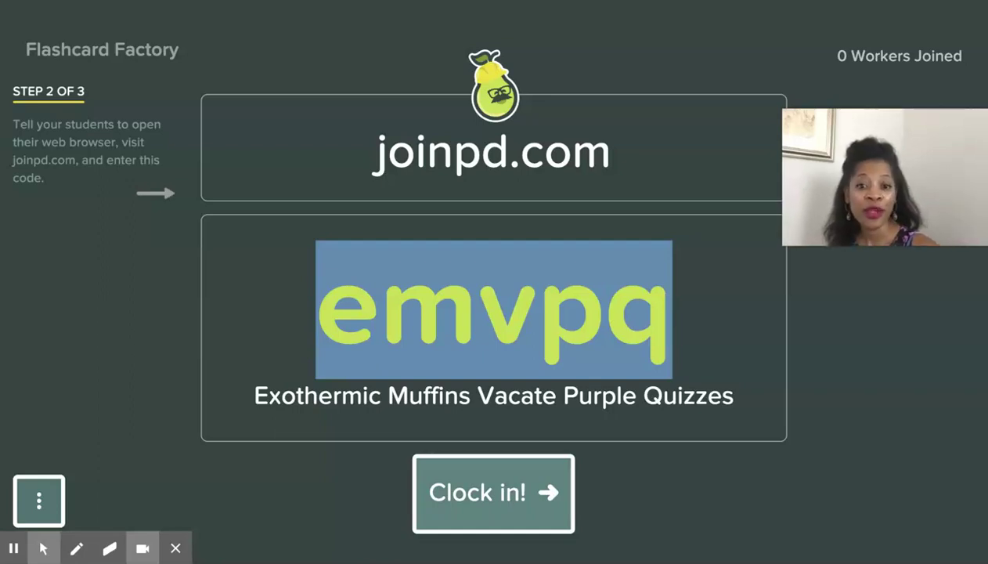
left_click(510, 502)
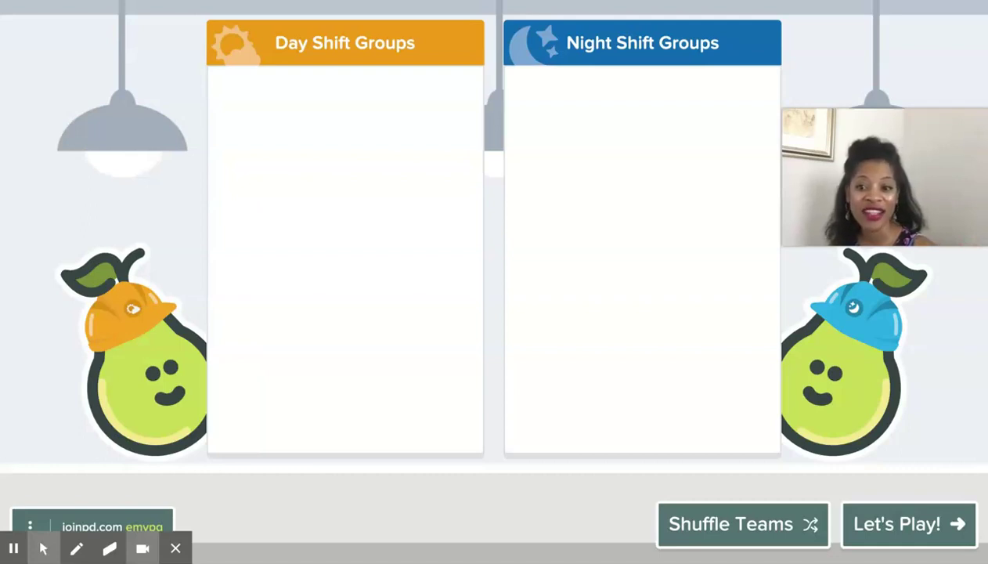
Start the Flashcard Factory game with Let's Play!
left_click(889, 529)
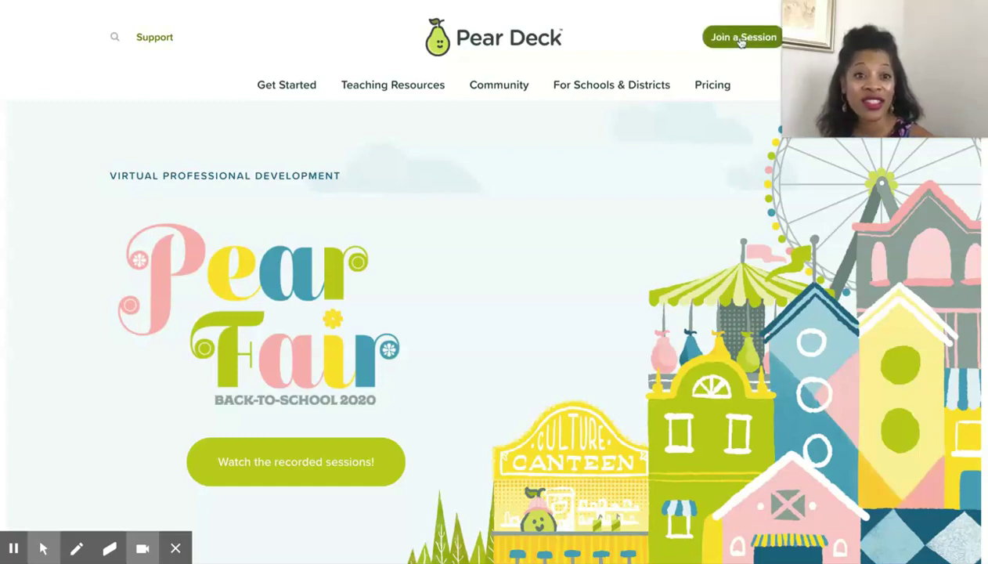
Go to Join a Session on the Pear Deck website and enter the session's join code.
left_click(741, 39)
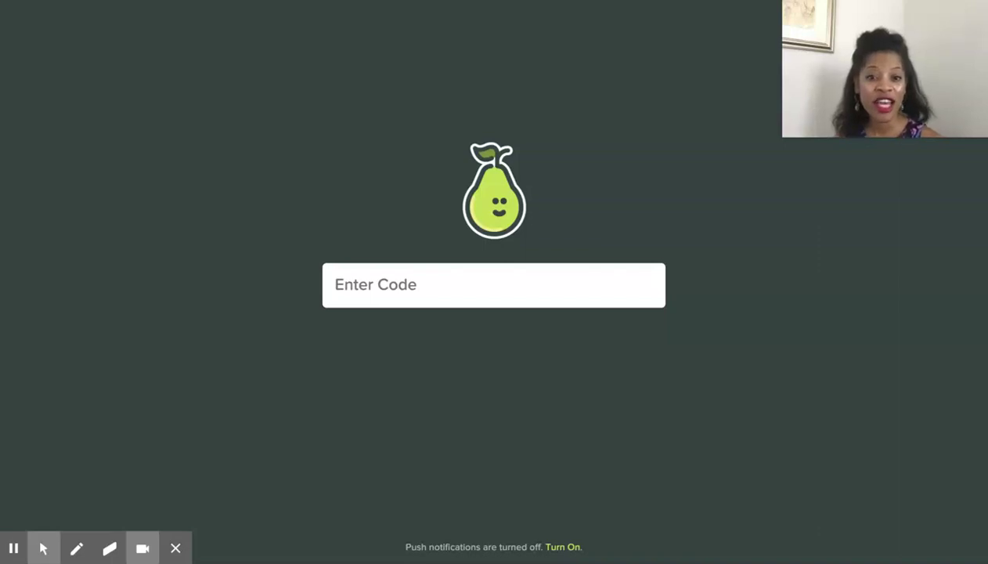
left_click(489, 284)
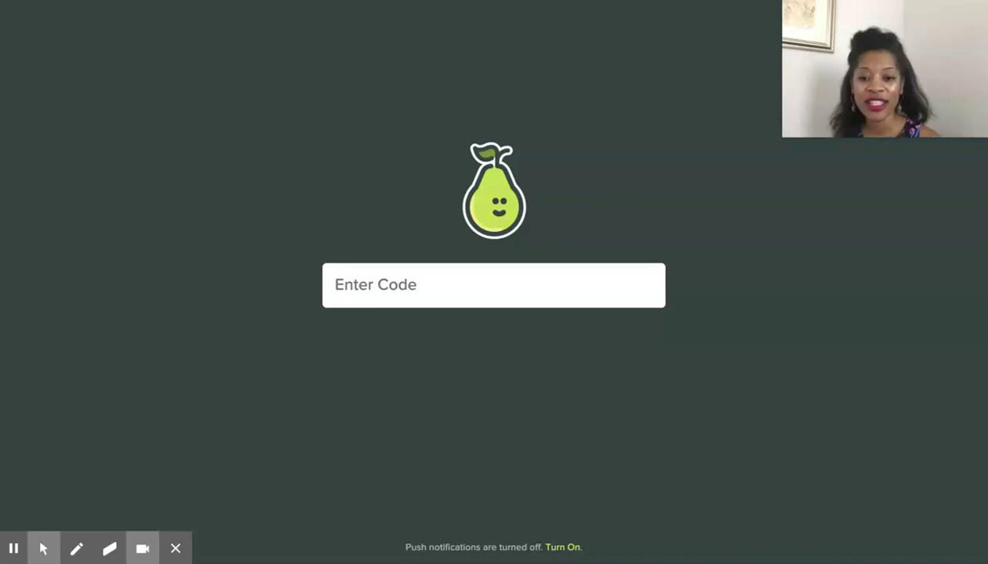
type("emvpq")
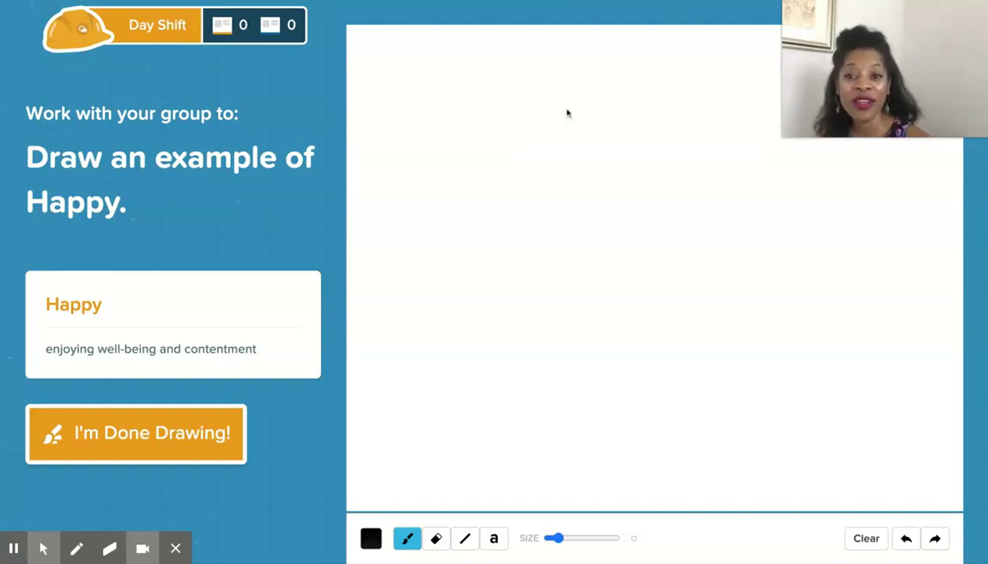
Draw a smiling face with eyes and nose, plus a stick body with arms and legs.
mouse_move(599, 111)
left_mouse_down()
mouse_move(525, 135)
mouse_move(624, 264)
mouse_move(737, 184)
mouse_move(603, 100)
mouse_move(595, 109)
left_mouse_up()
mouse_move(559, 143)
left_mouse_down()
mouse_move(586, 133)
mouse_move(561, 143)
left_mouse_up()
left_click_drag(643, 127, 636, 133)
left_click_drag(569, 187, 642, 186)
left_click_drag(610, 153, 620, 165)
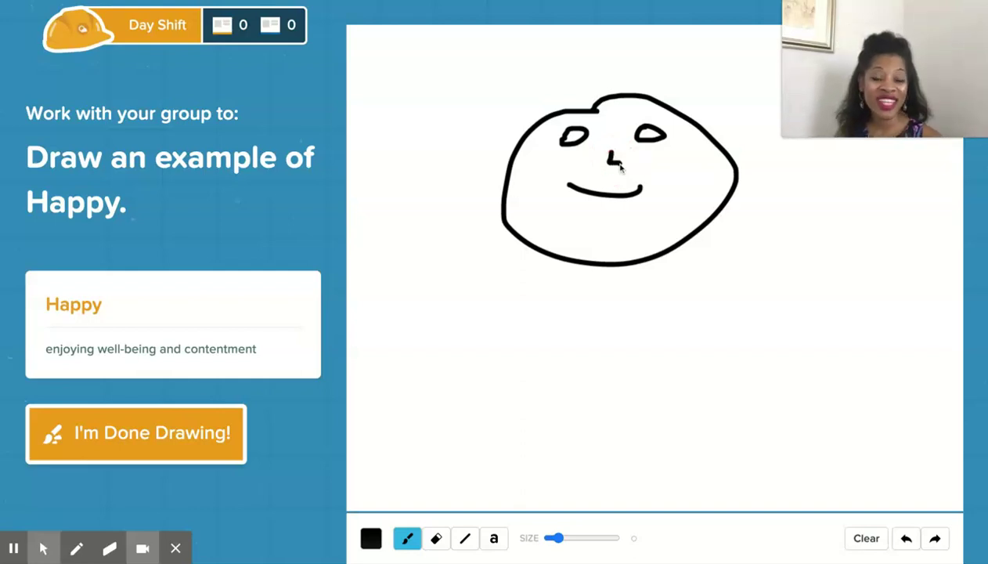
mouse_move(600, 264)
left_mouse_down()
mouse_move(599, 316)
mouse_move(542, 294)
left_mouse_up()
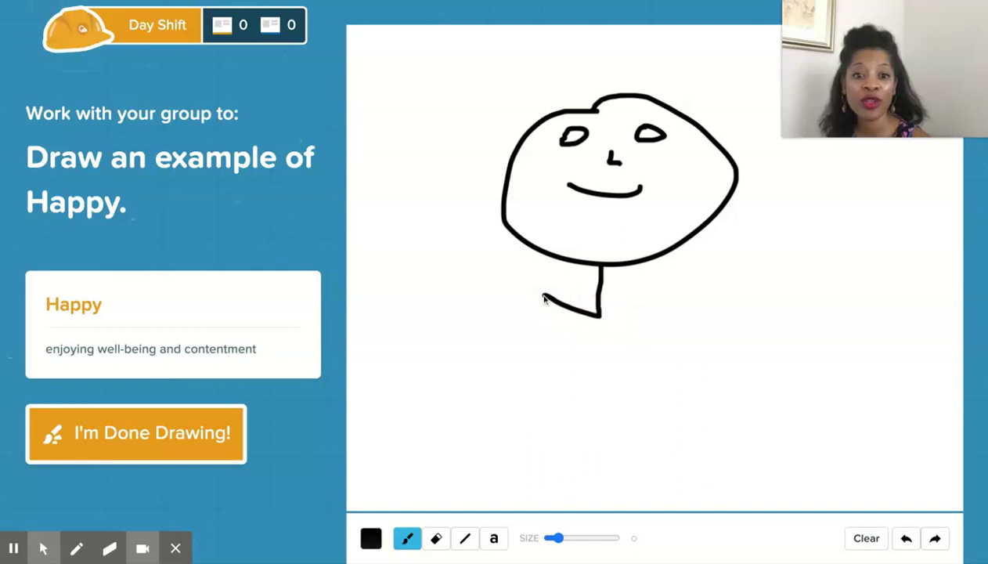
left_click_drag(599, 316, 660, 291)
mouse_move(600, 314)
left_mouse_down()
mouse_move(598, 386)
mouse_move(542, 439)
left_mouse_up()
left_click_drag(598, 386, 642, 452)
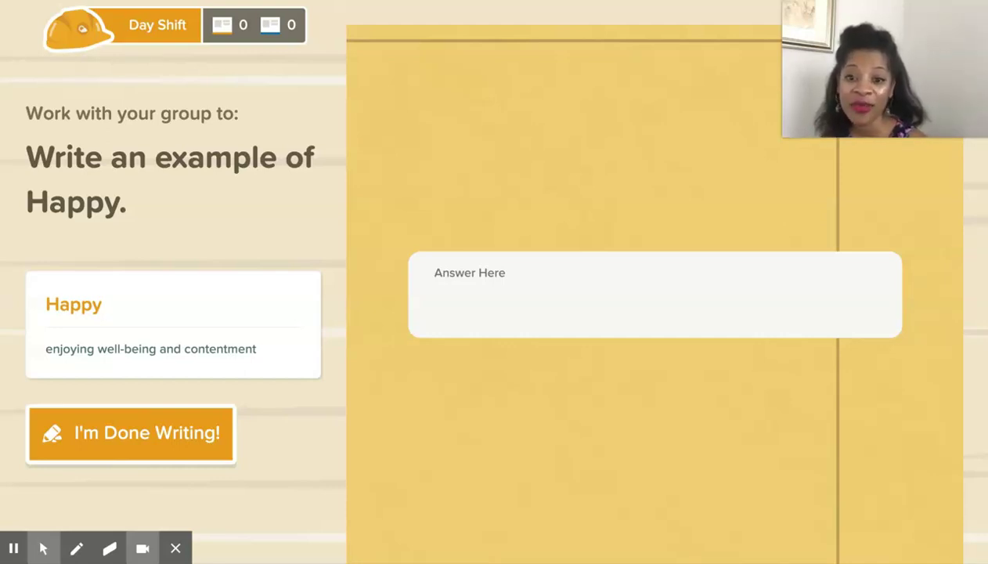
Write 'I am happy when I eat ice cream.' as the Happy example and ship the card.
left_click(514, 290)
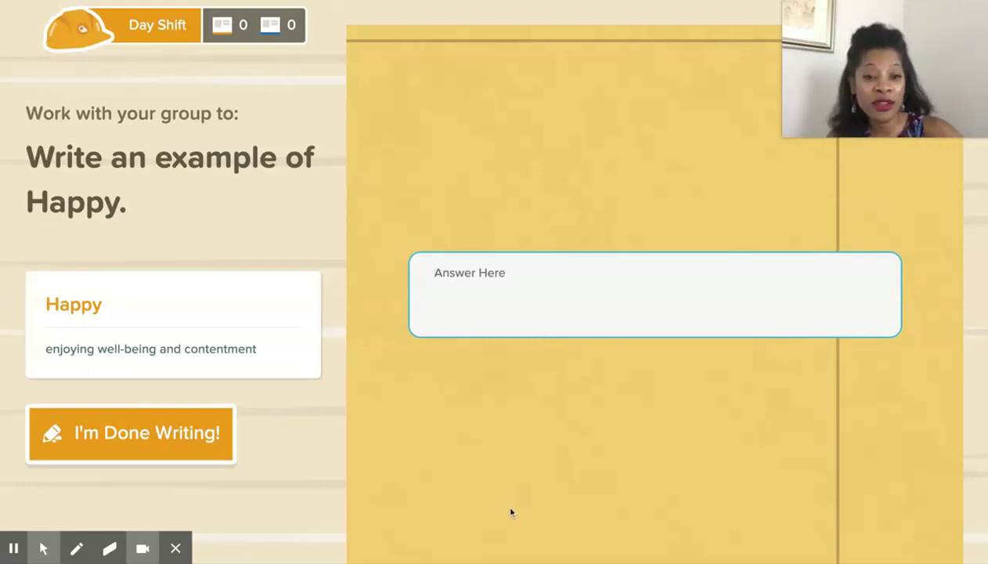
type("I")
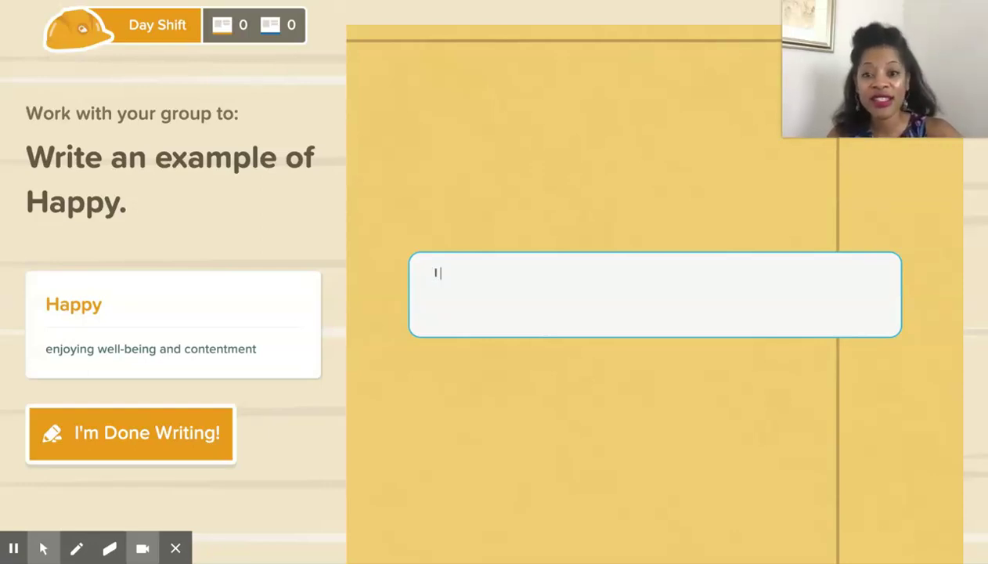
type(" am happy ")
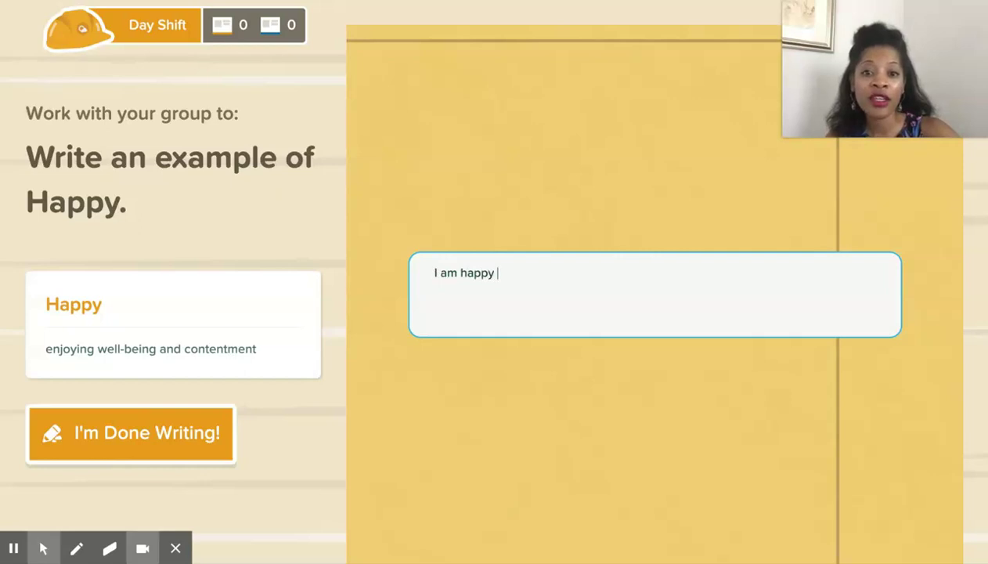
type("when I eat i")
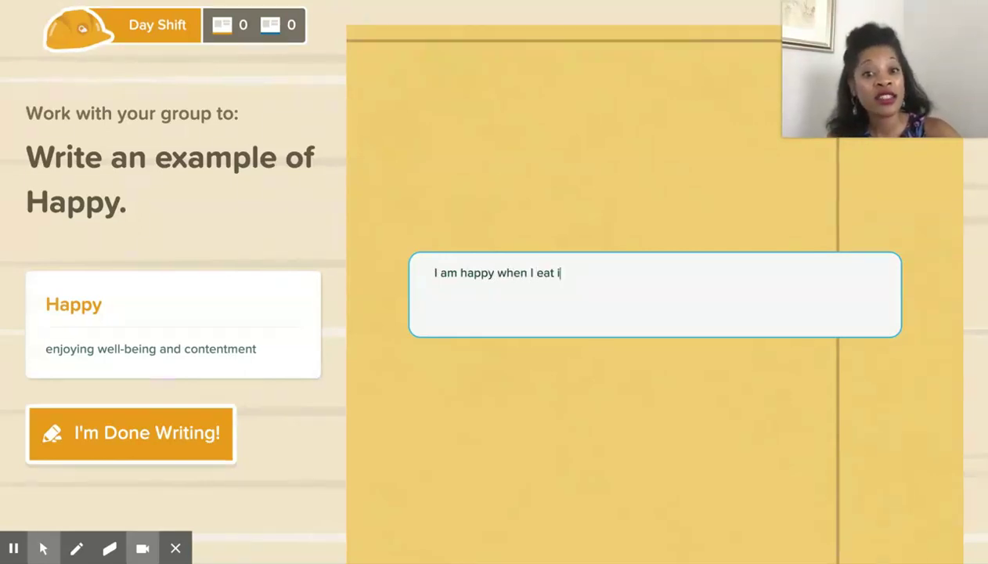
type("ce cream.")
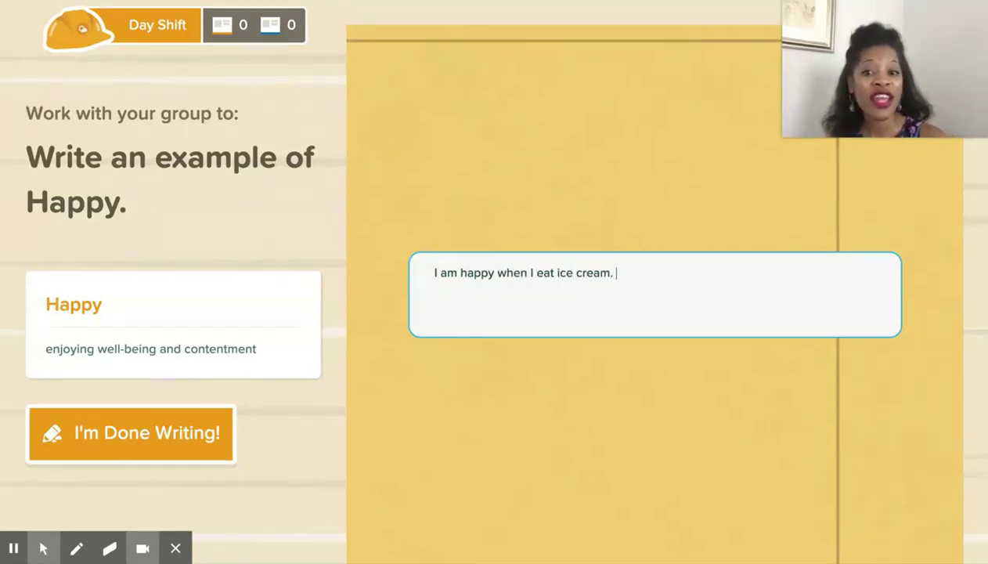
left_click(142, 436)
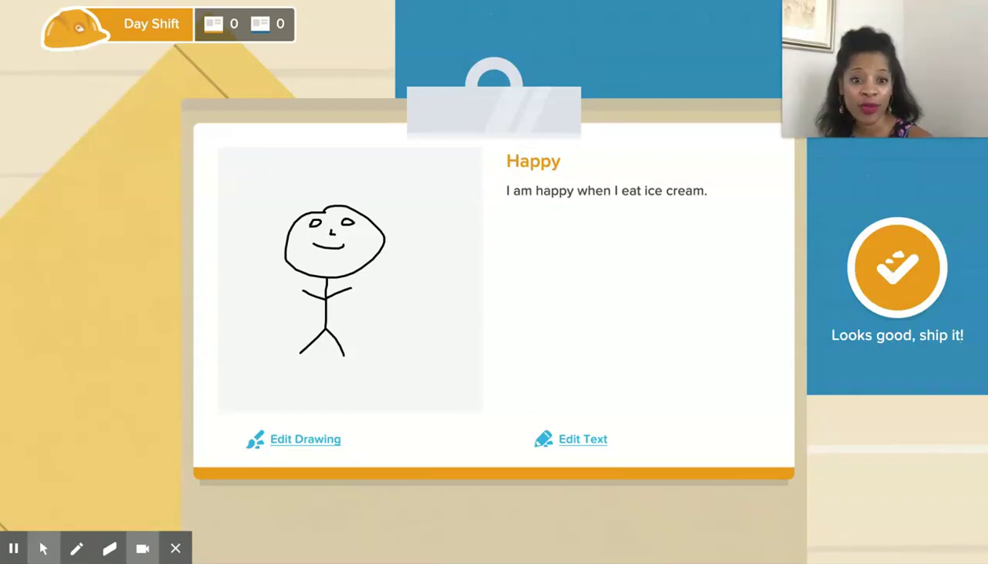
left_click(897, 266)
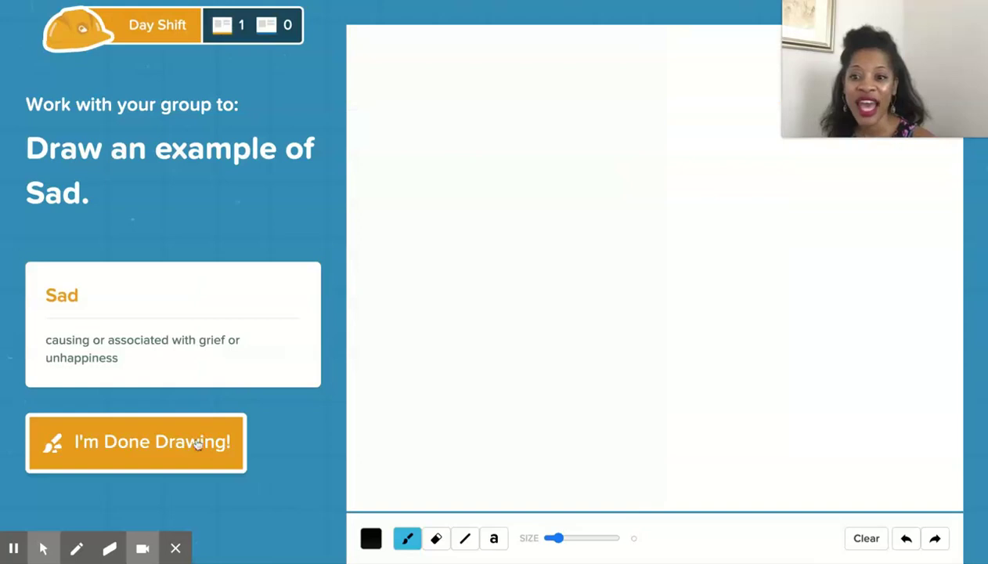
Draw a sad face with two eyes, then add red tears and a red frown.
mouse_move(515, 159)
left_mouse_down()
mouse_move(545, 223)
mouse_move(540, 114)
mouse_move(492, 166)
left_mouse_up()
left_click(539, 154)
left_click(589, 153)
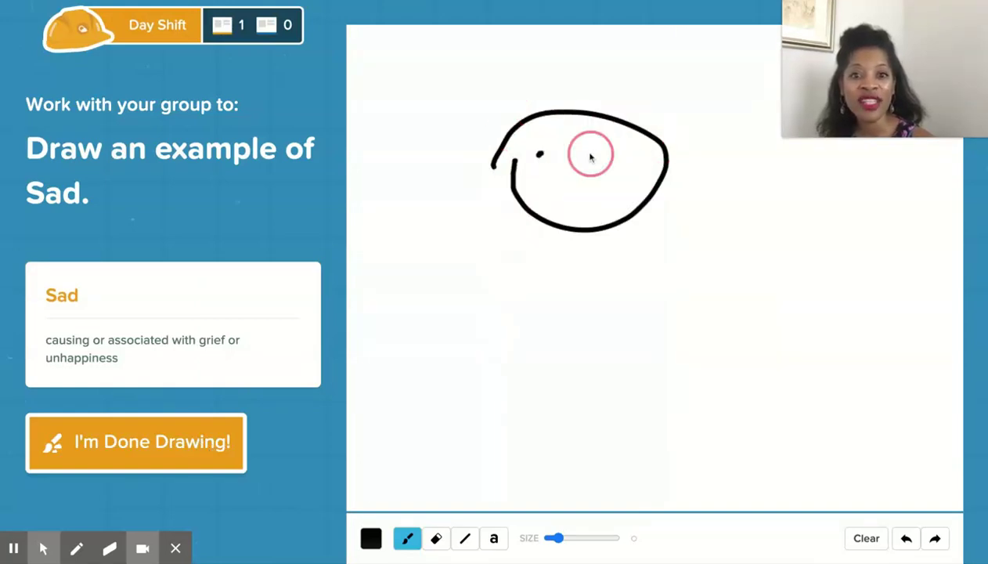
left_click(371, 538)
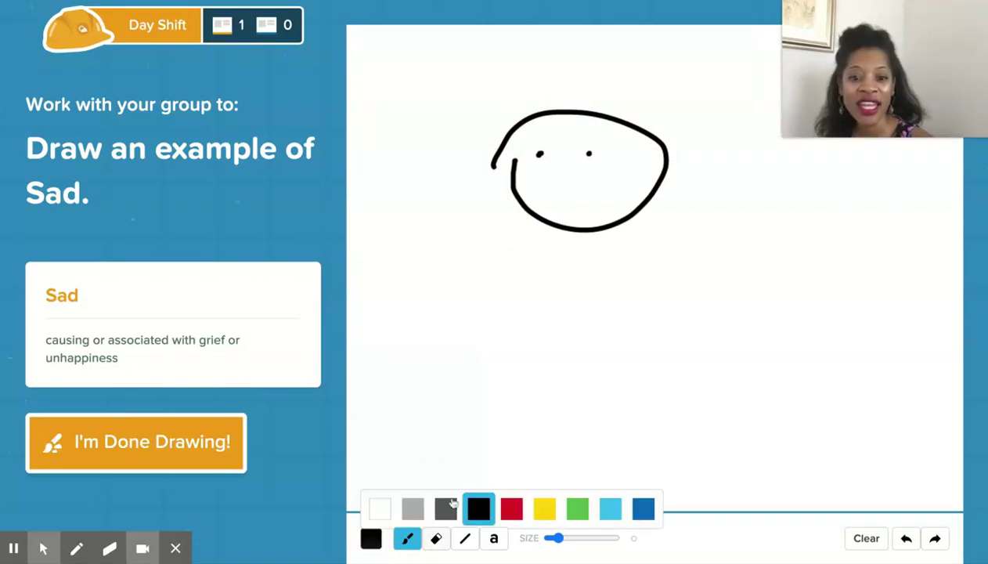
left_click(510, 506)
left_click_drag(543, 173, 543, 199)
mouse_move(593, 167)
left_mouse_down()
mouse_move(594, 211)
mouse_move(556, 207)
mouse_move(583, 217)
left_mouse_up()
left_click(594, 239)
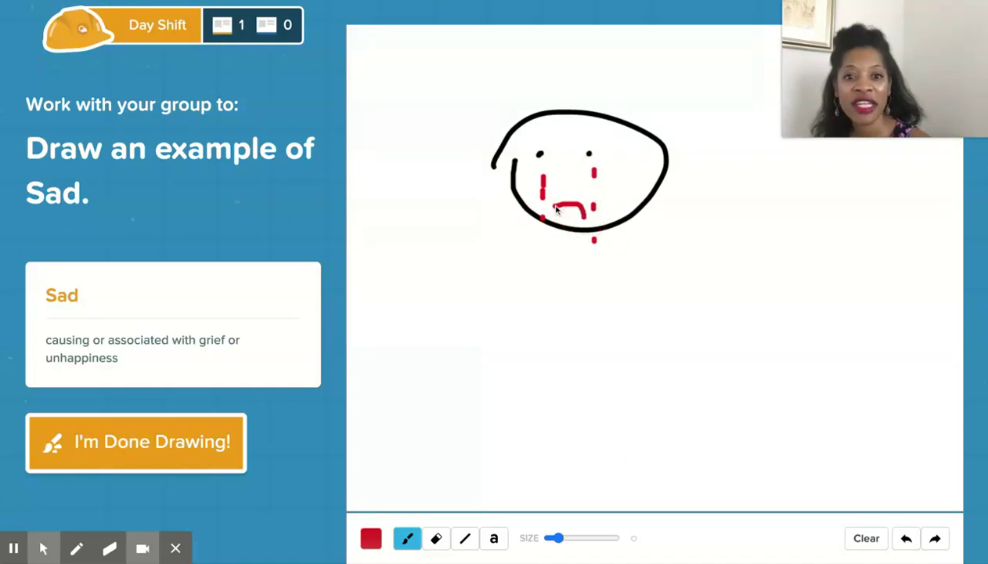
Switch back to black, draw the body, crossed arms and legs, and finish drawing.
left_click(373, 535)
left_click(477, 509)
mouse_move(570, 231)
left_mouse_down()
mouse_move(572, 287)
mouse_move(523, 263)
mouse_move(584, 282)
mouse_move(632, 248)
left_mouse_up()
mouse_move(583, 288)
left_mouse_down()
mouse_move(559, 383)
mouse_move(518, 423)
left_mouse_up()
left_click_drag(554, 382, 572, 423)
left_click(143, 440)
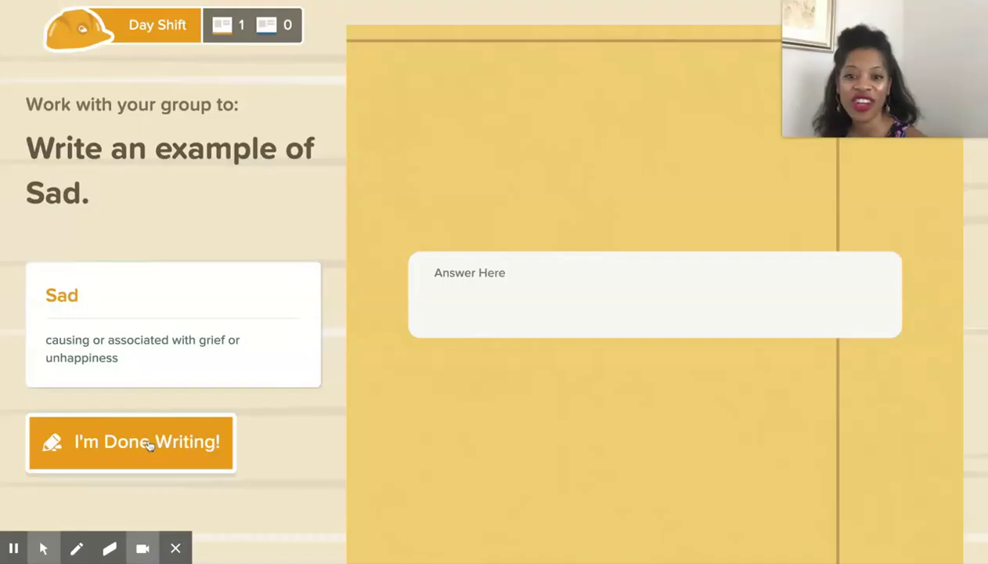
Write 'I'm sad when I get to go horseback riding', remove the stray hyphen, and submit it.
left_click(474, 273)
type("I'm sa")
type("d when I g")
type("et to go hom")
type("se-back ")
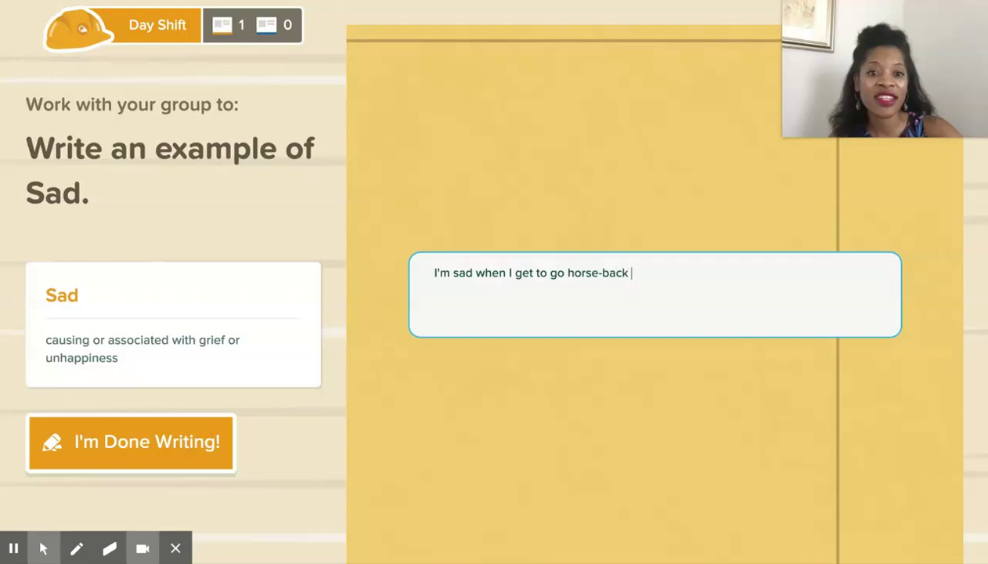
type("riding")
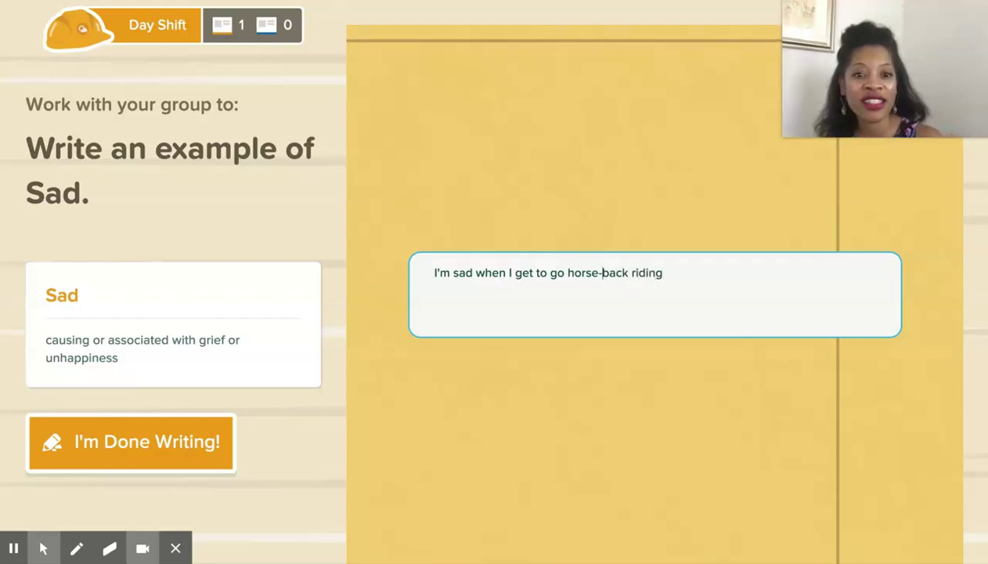
key("BackSpace")
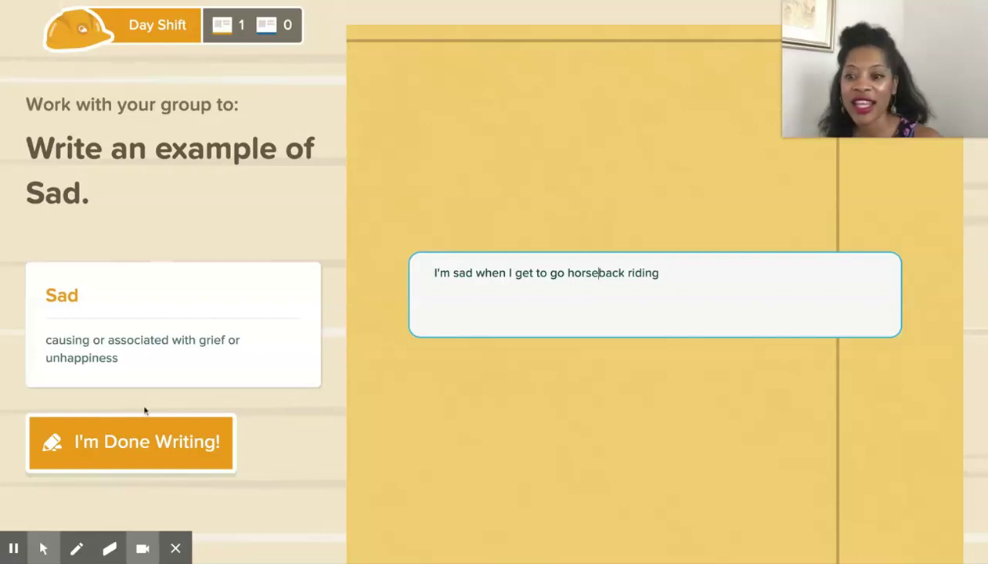
left_click(141, 443)
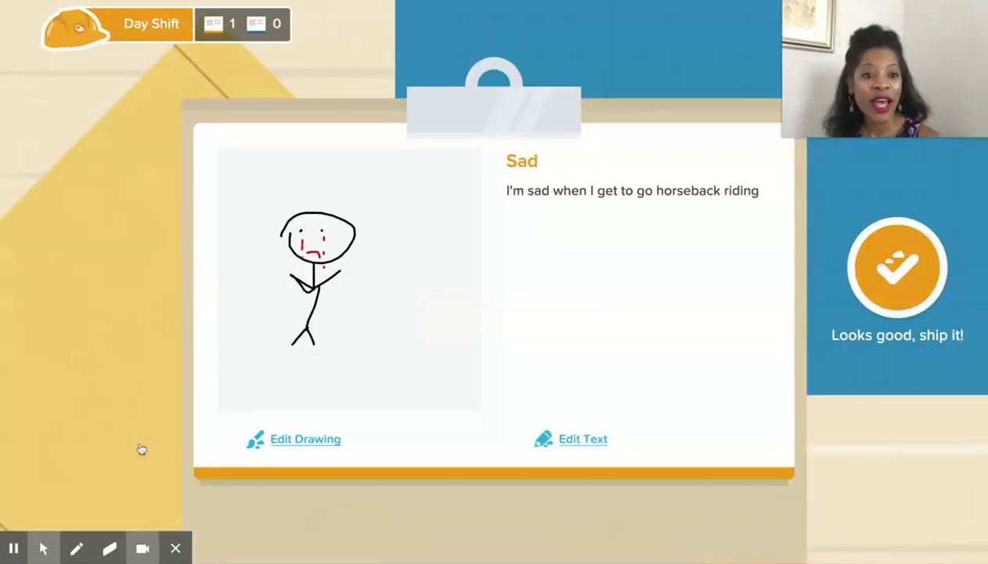
Ship the finished Sad card with Looks good, ship it!
left_click(892, 278)
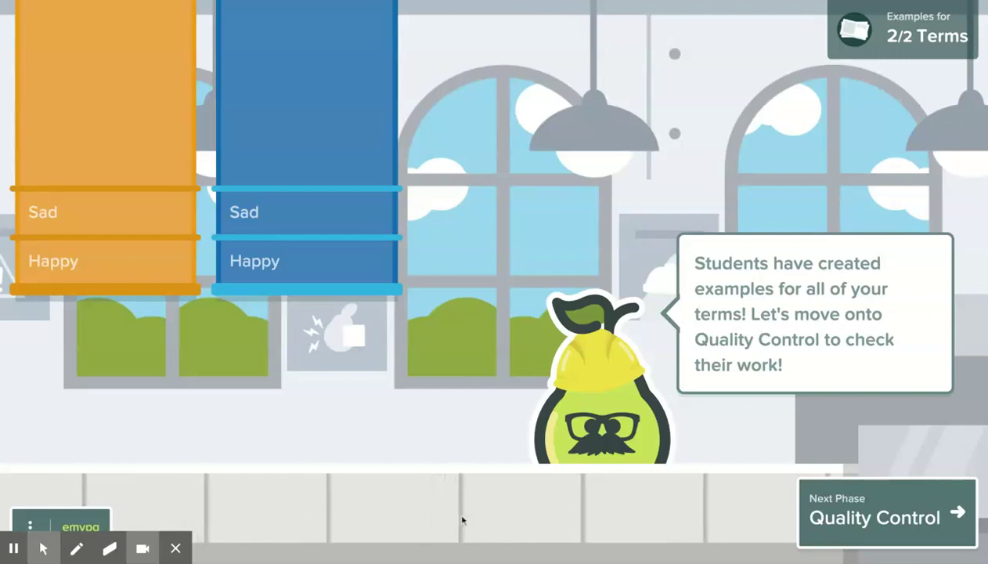
Advance the Flashcard Factory session to the Quality Control phase.
left_click(865, 512)
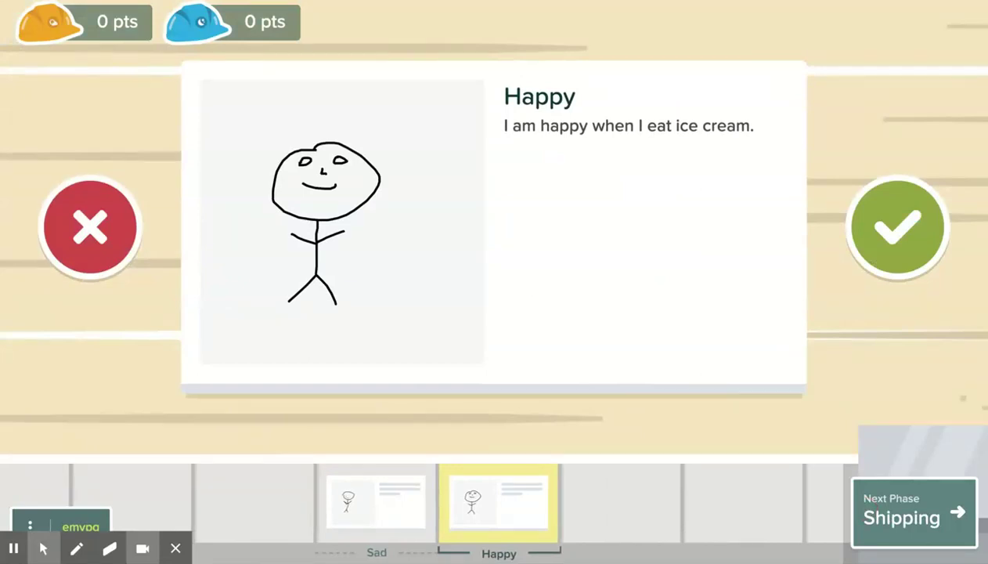
Approve the student-made Happy flashcard and reject the Sad flashcard in Quality Control.
left_click(908, 241)
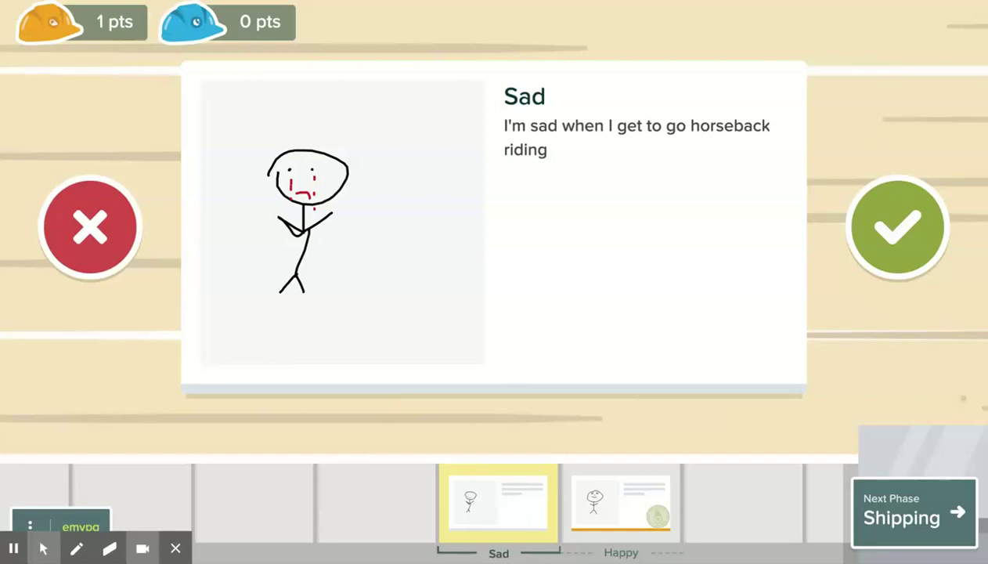
left_click(89, 232)
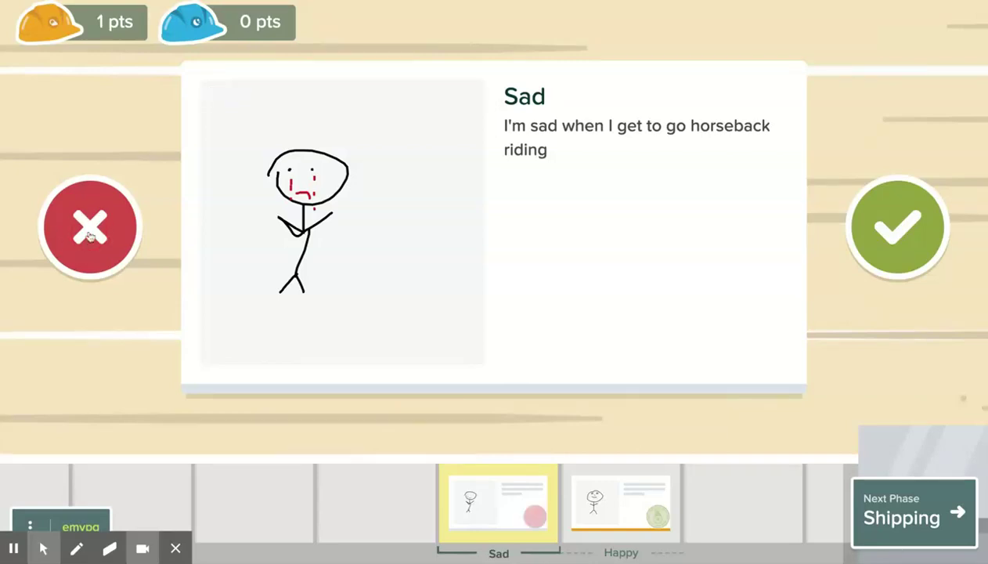